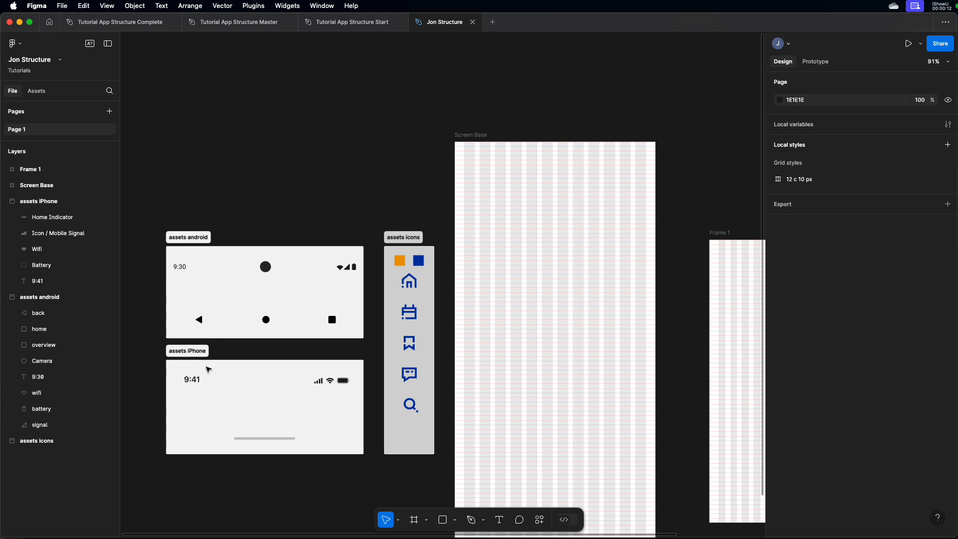
Draw a 440 × 40 frame just above Screen Base, aligned with its full width.
left_click(414, 519)
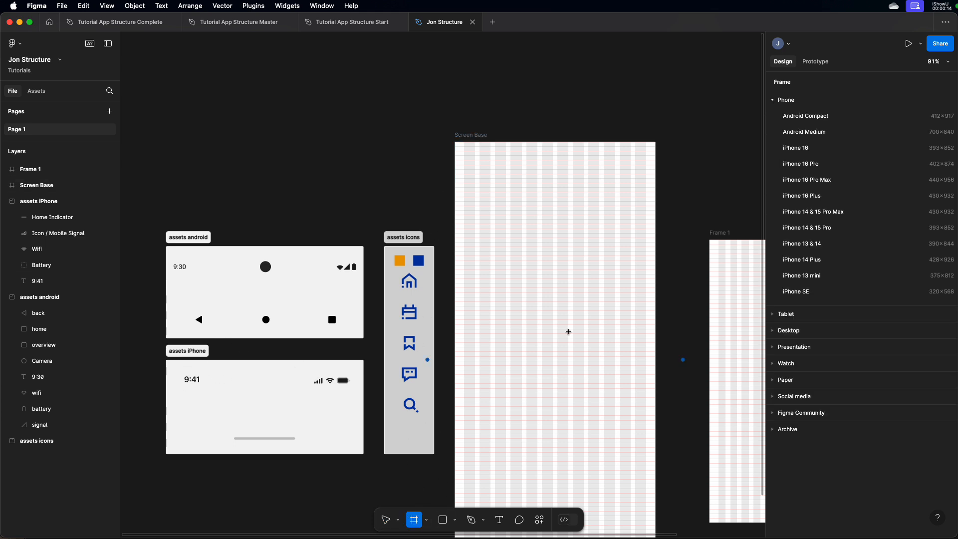
mouse_move(454, 127)
left_mouse_down()
mouse_move(485, 106)
mouse_move(622, 95)
mouse_move(655, 106)
left_mouse_up()
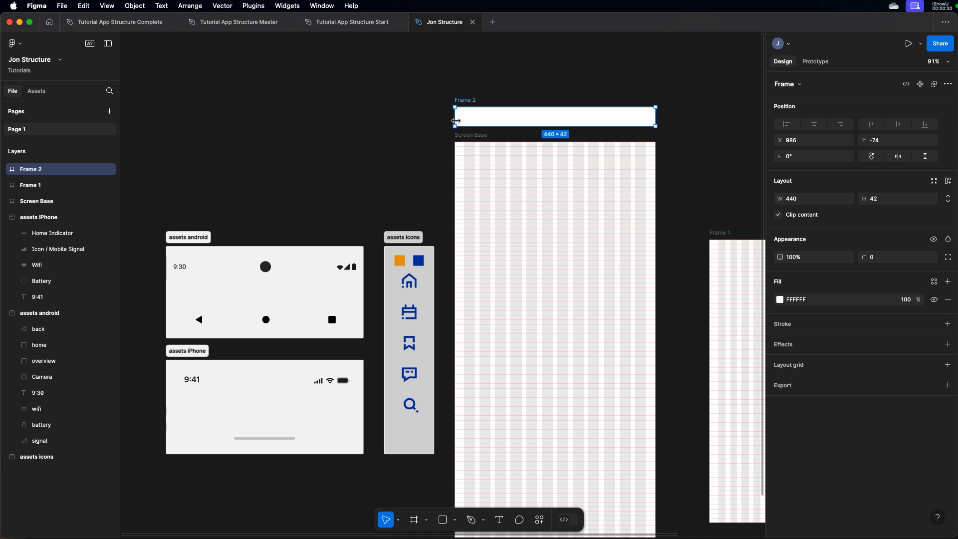
left_click_drag(551, 126, 571, 115)
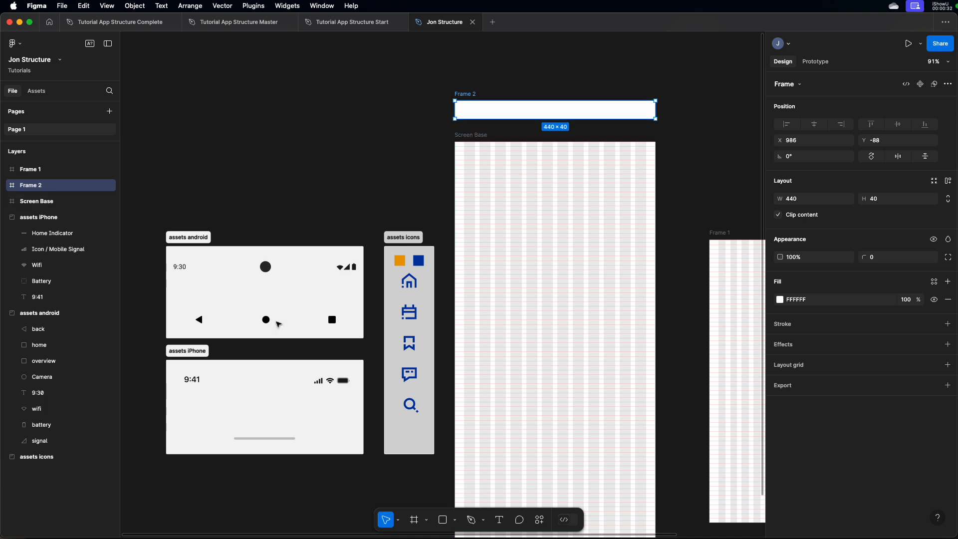
Move the 9:41 time, mobile signal, Wifi and Battery elements from the assets iPhone section into the new frame.
left_click_drag(160, 374, 357, 391)
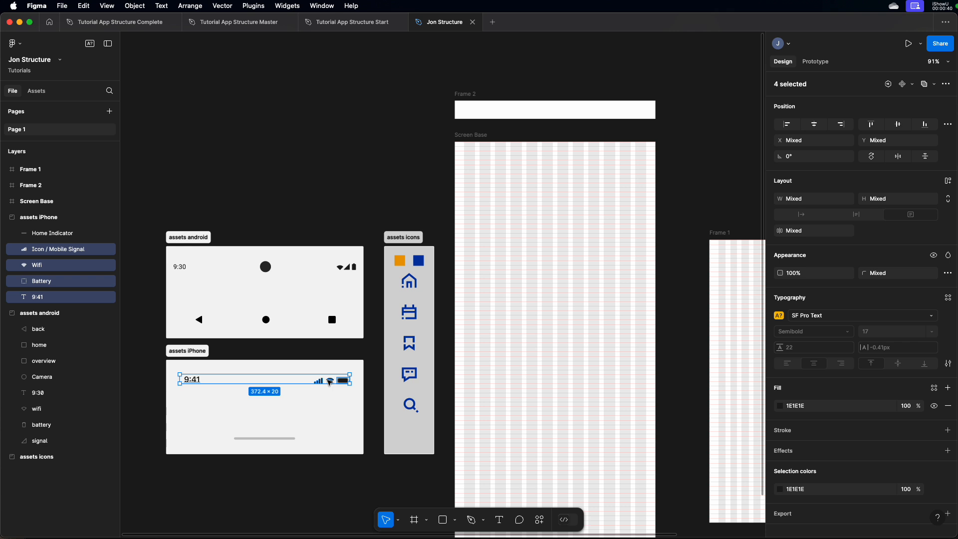
left_click_drag(329, 382, 619, 111)
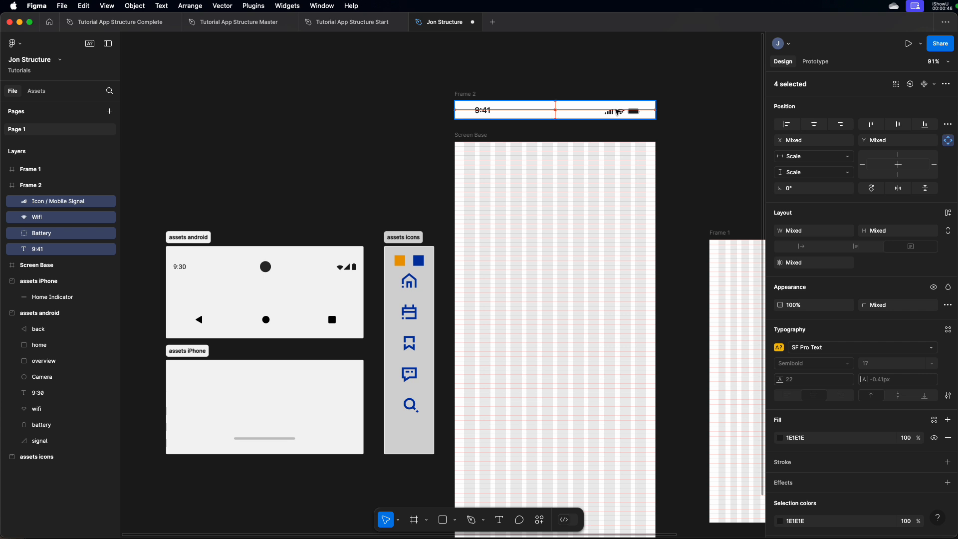
Rename the frame holding the status bar elements as Status.
left_click(467, 95)
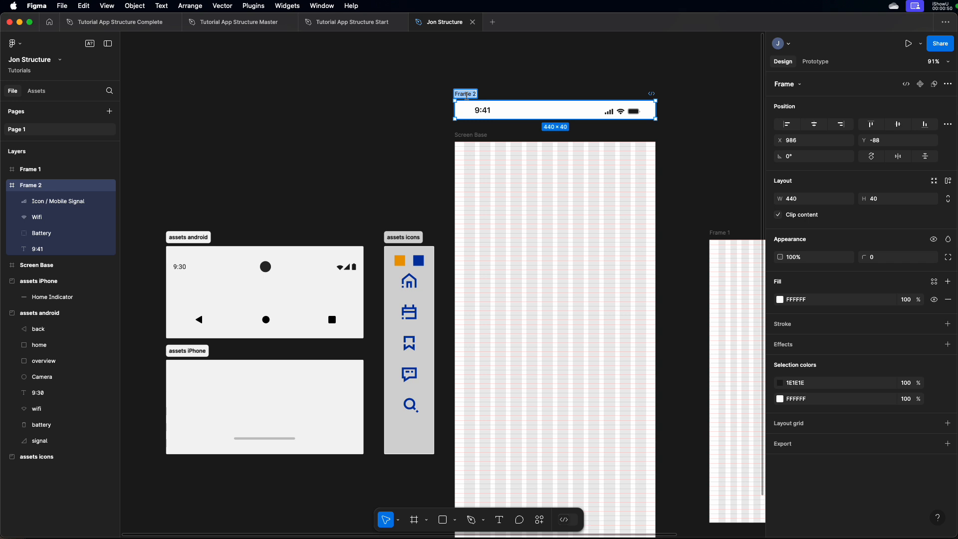
type("Status")
key("Return")
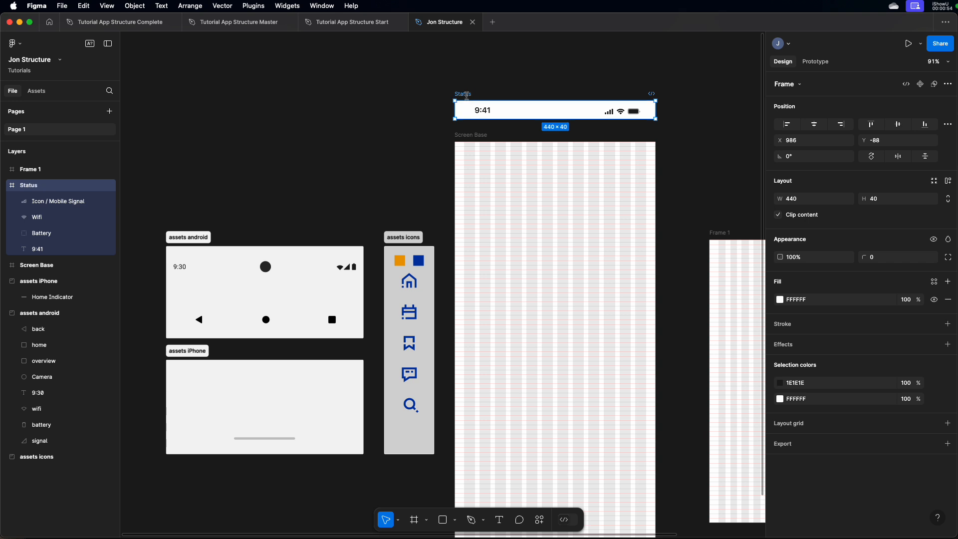
Turn the Status frame into a component.
scroll(549, 68, "left", 1)
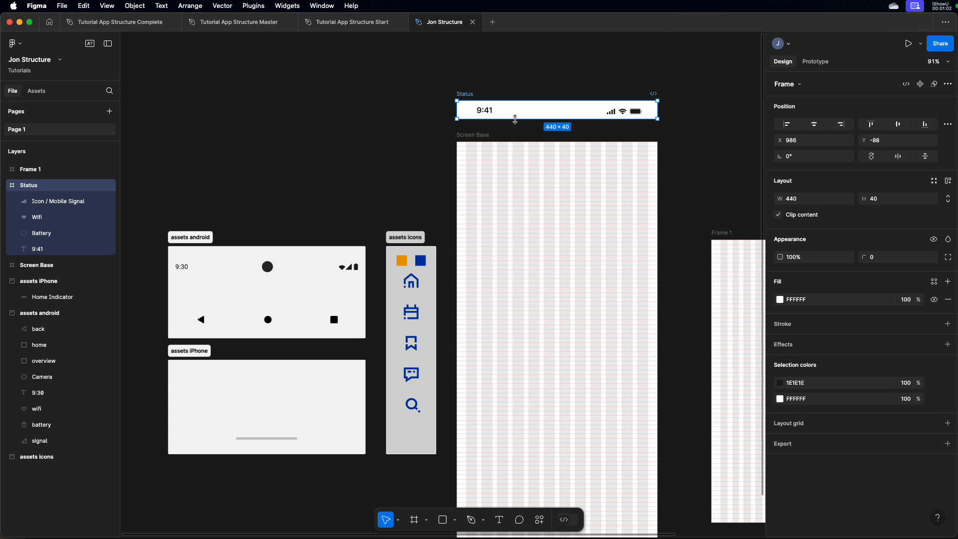
right_click(531, 109)
left_click(514, 81)
left_click(920, 85)
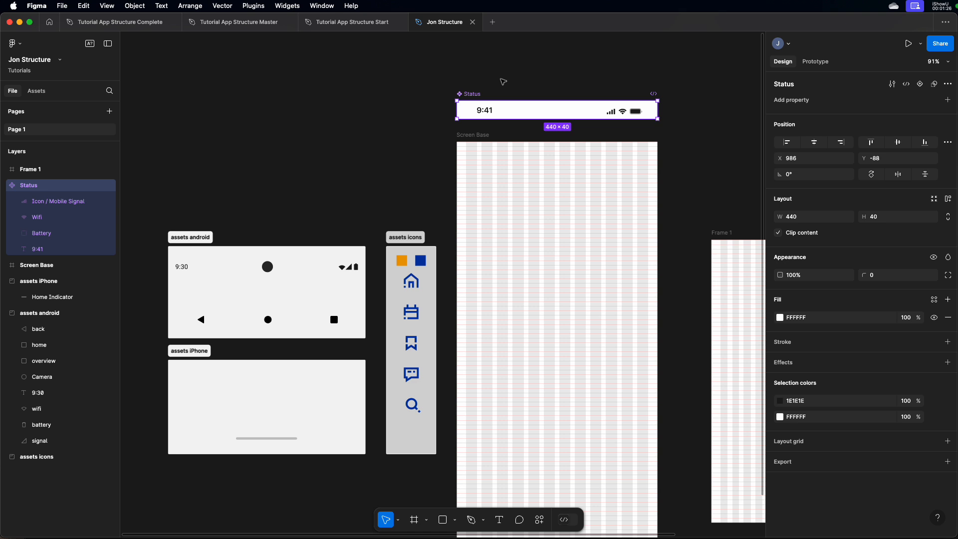
Delete Frame 1 beside Screen Base.
left_click(721, 234)
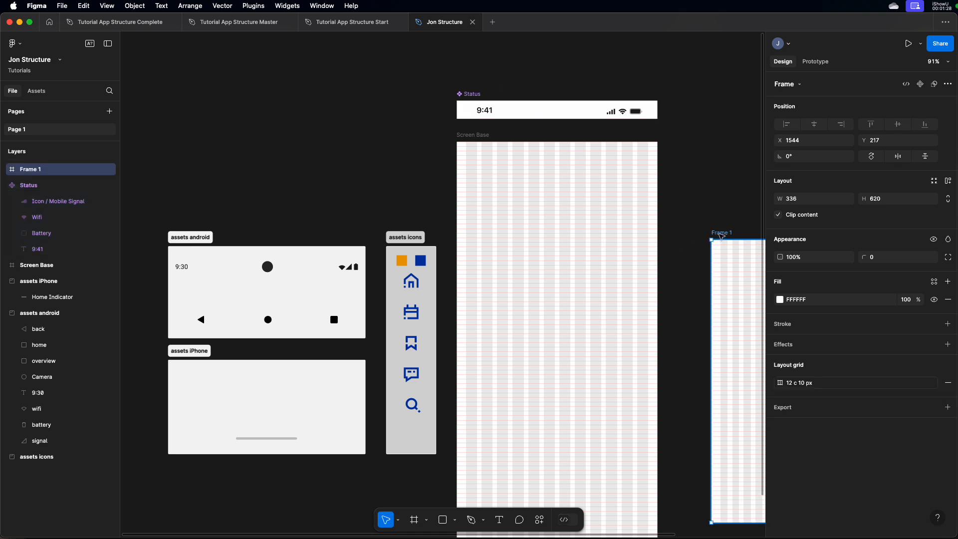
key("Delete")
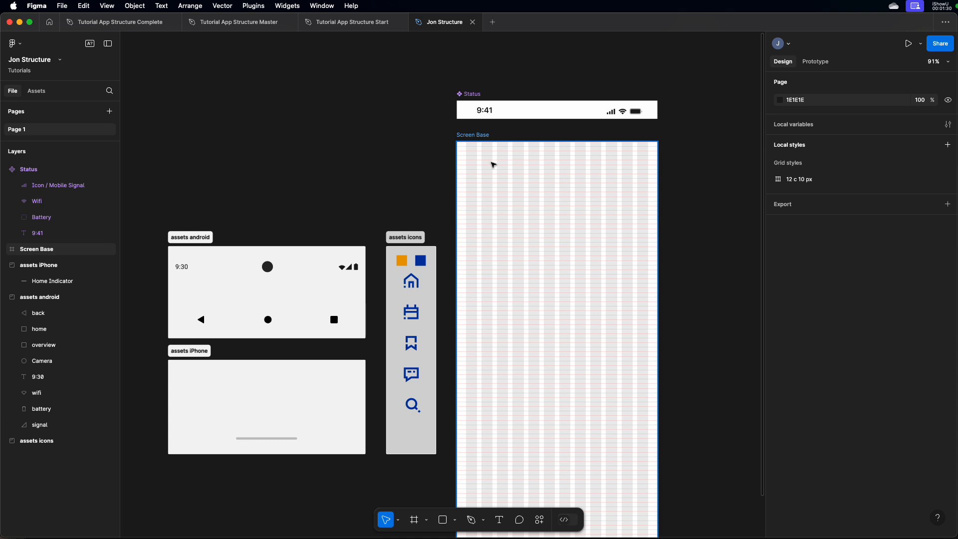
Move the Status main component away from Screen Base to the empty canvas above the assets android section.
scroll(561, 176, "down", 2)
scroll(561, 177, "left", 3)
scroll(561, 177, "up", 1)
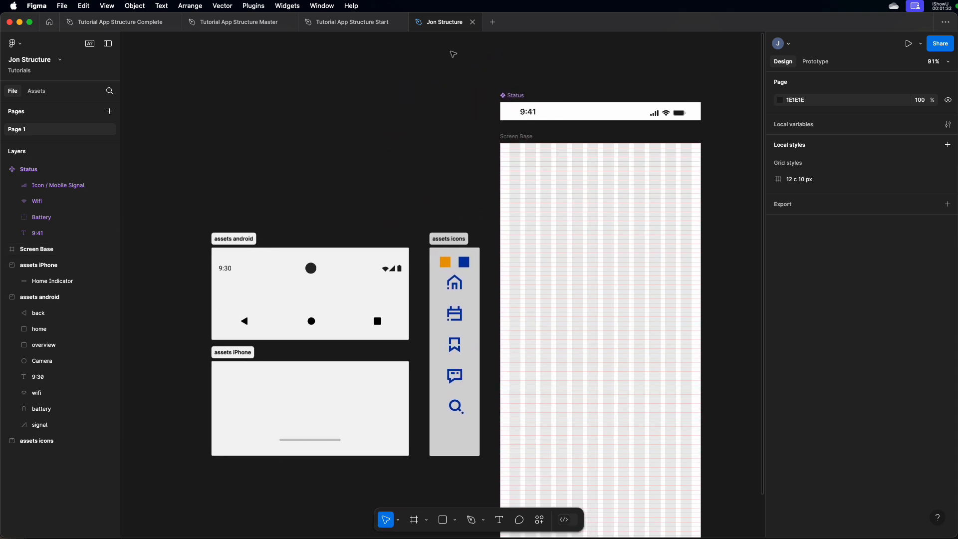
left_click_drag(508, 104, 227, 141)
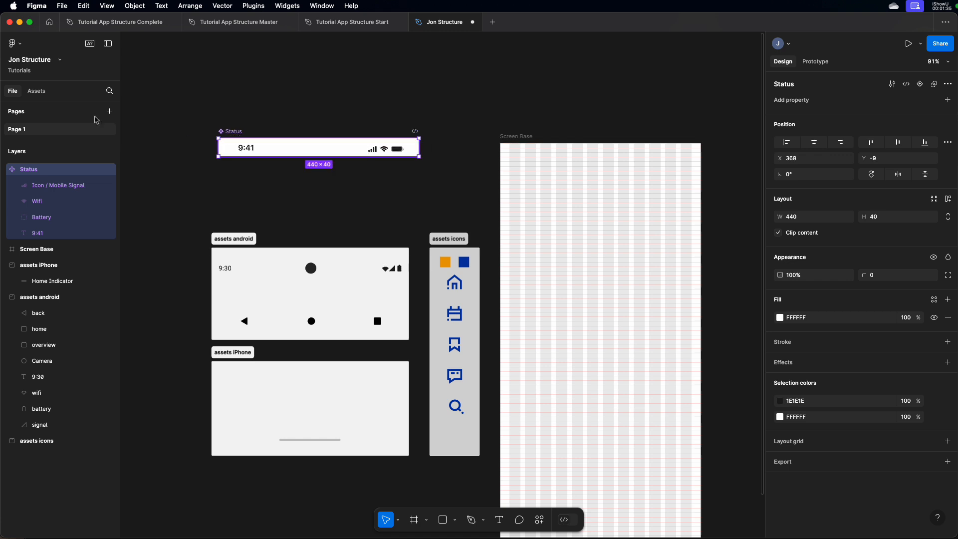
Place an instance of this file's Status component at the top of Screen Base, at X 0, Y 0.
left_click(34, 92)
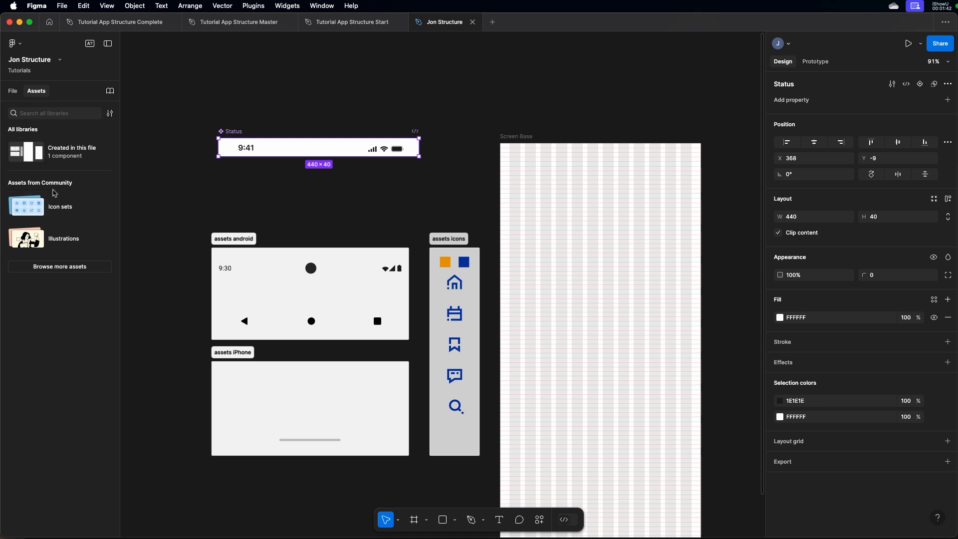
left_click(31, 152)
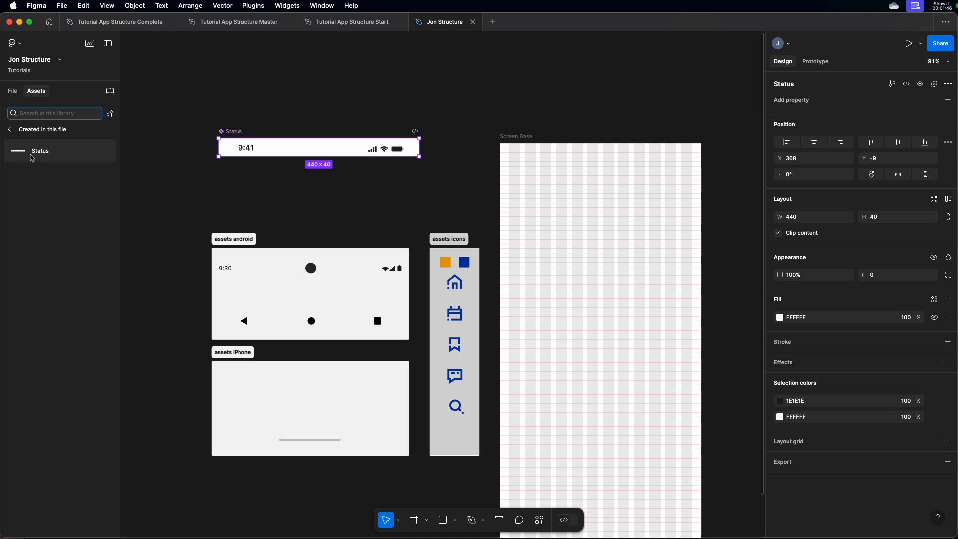
left_click_drag(27, 156, 594, 156)
scroll(618, 164, "right", 5)
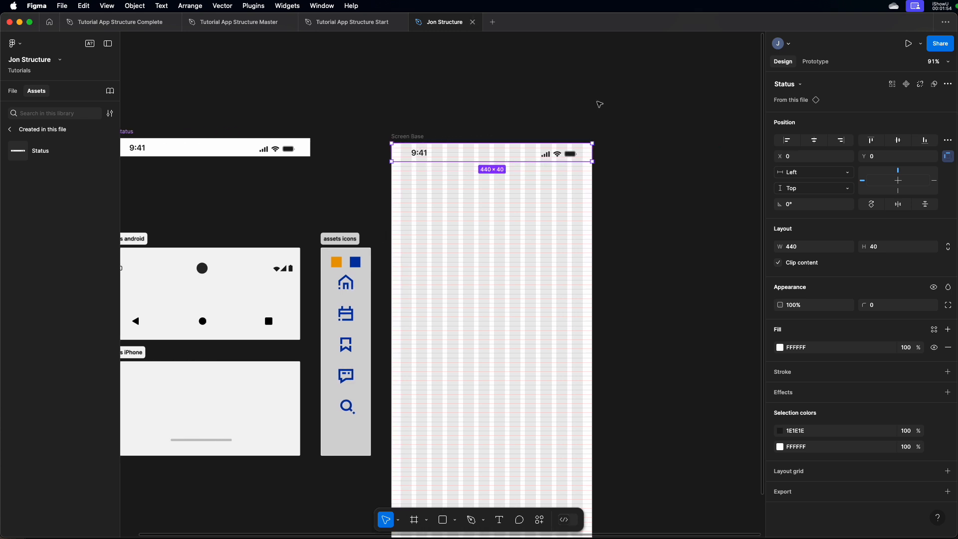
scroll(623, 172, "down", 1)
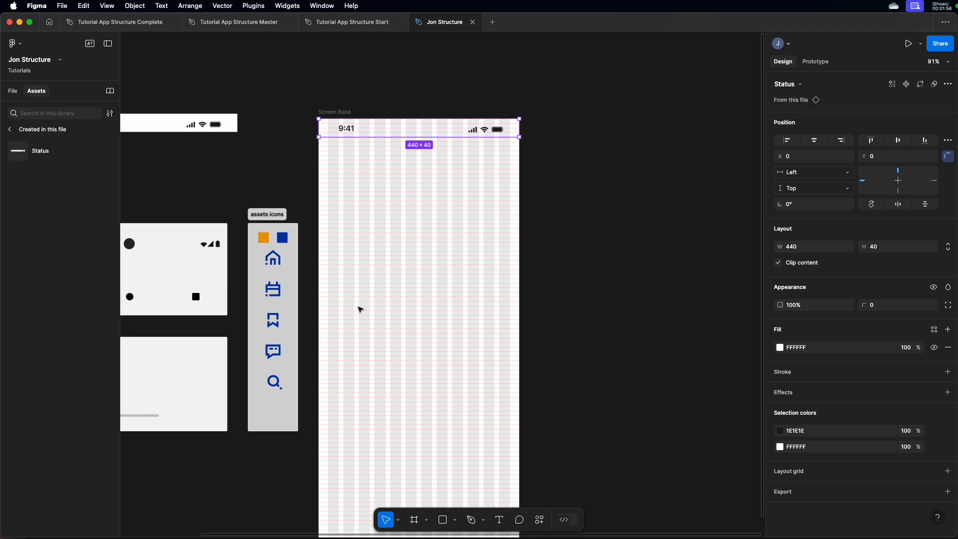
Add an iPhone 16 Pro Max frame beside Screen Base, align their tops, and apply the 12 c 10 px grid style to it.
left_click(414, 519)
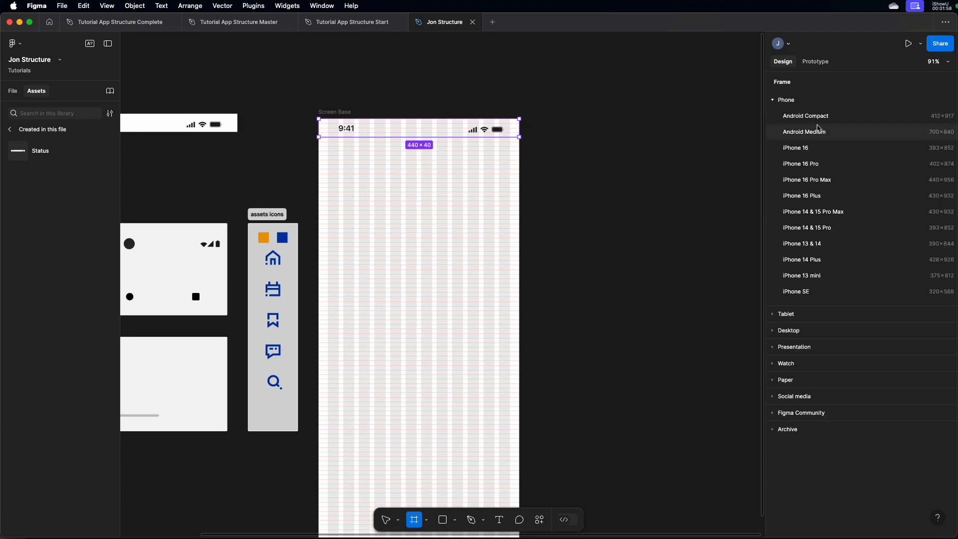
left_click(811, 181)
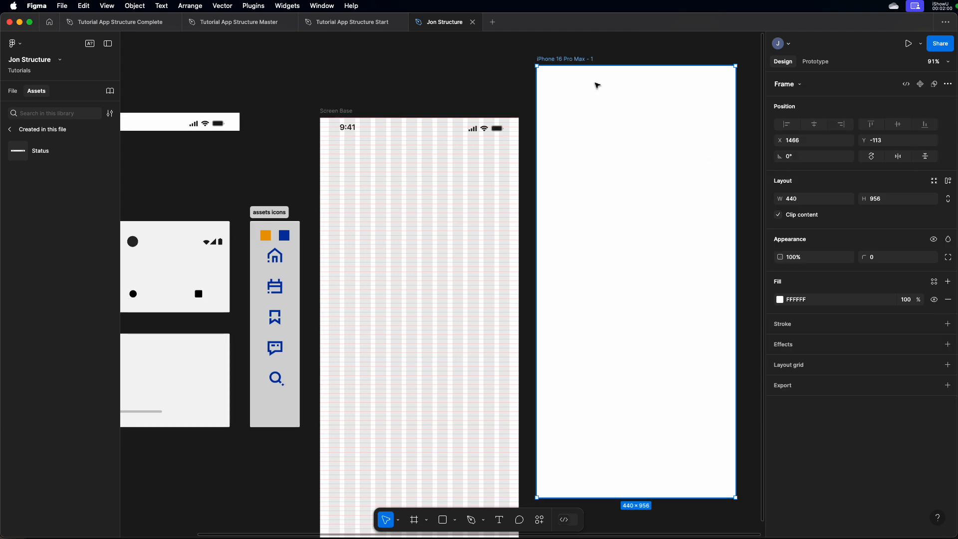
left_click_drag(565, 85, 570, 138)
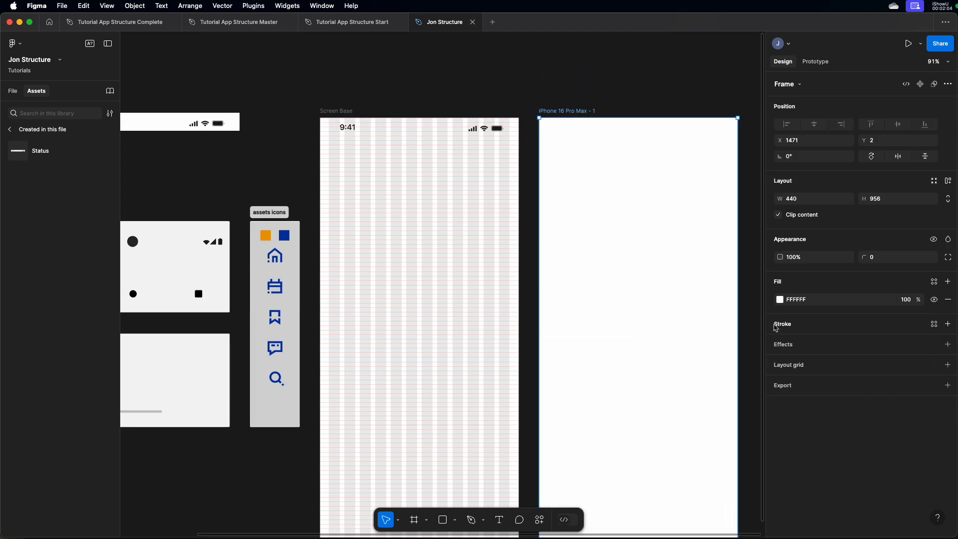
left_click(935, 367)
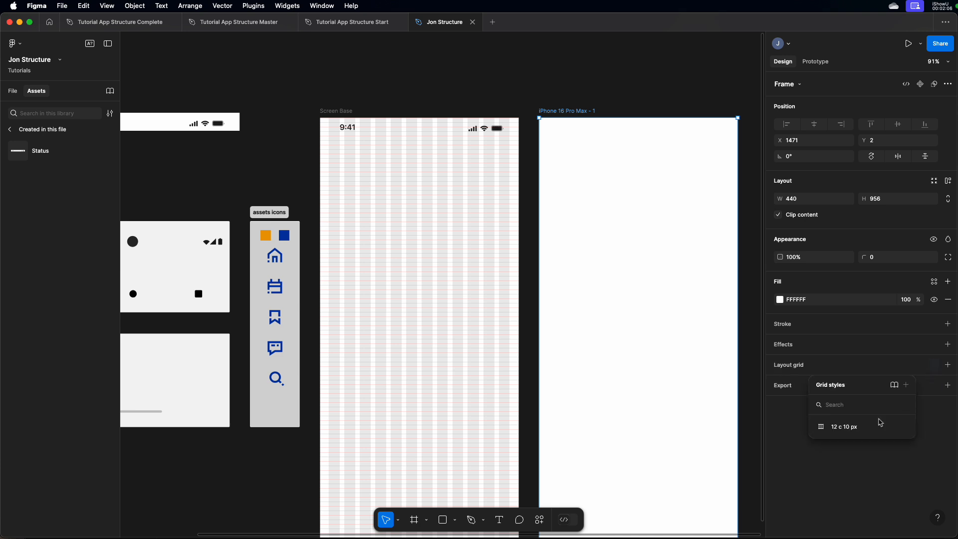
left_click(826, 428)
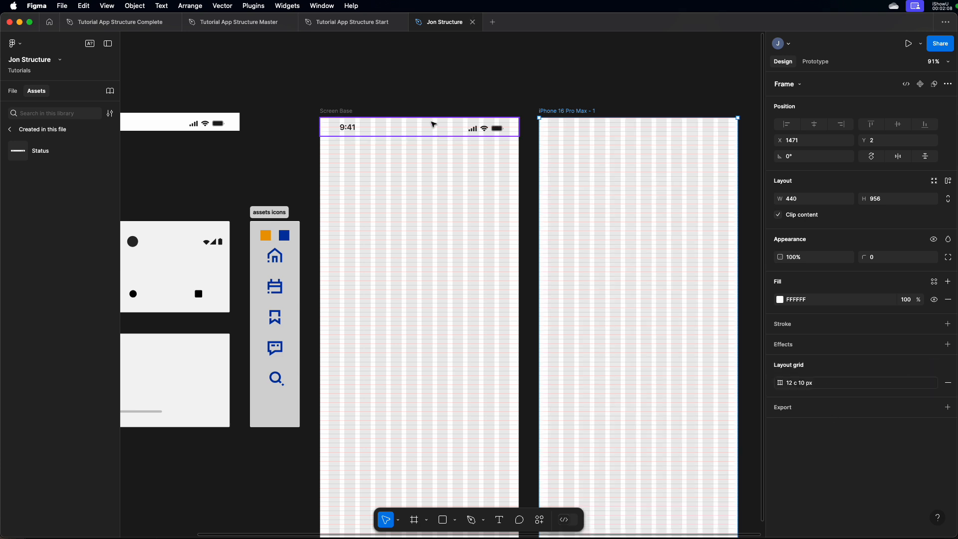
Place a Status component instance at the top of the iPhone 16 Pro Max frame, at X 0, Y 0.
left_click(374, 129)
left_click_drag(30, 150, 635, 130)
scroll(585, 131, "left", 3)
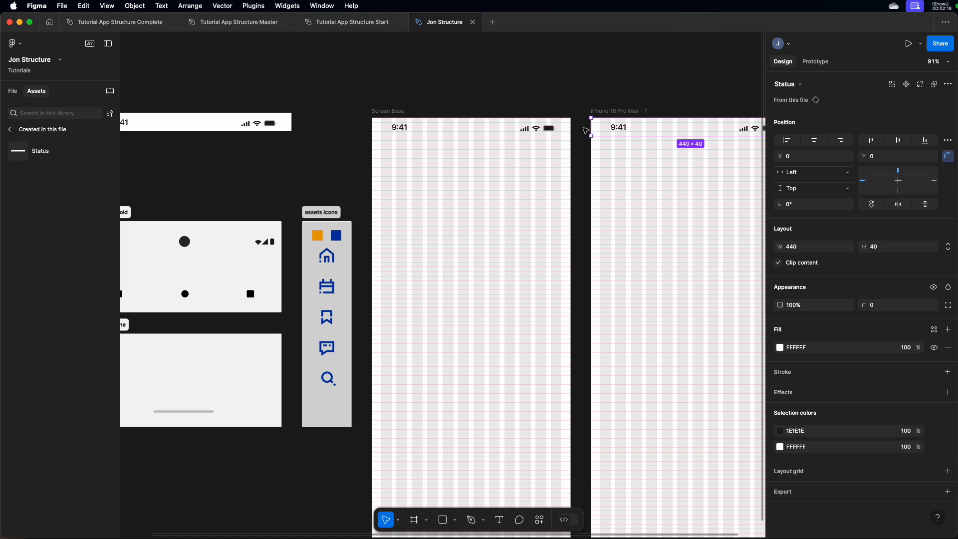
Change the fill of the 9:41 text in the Status main component to red E81212.
scroll(445, 141, "left", 3)
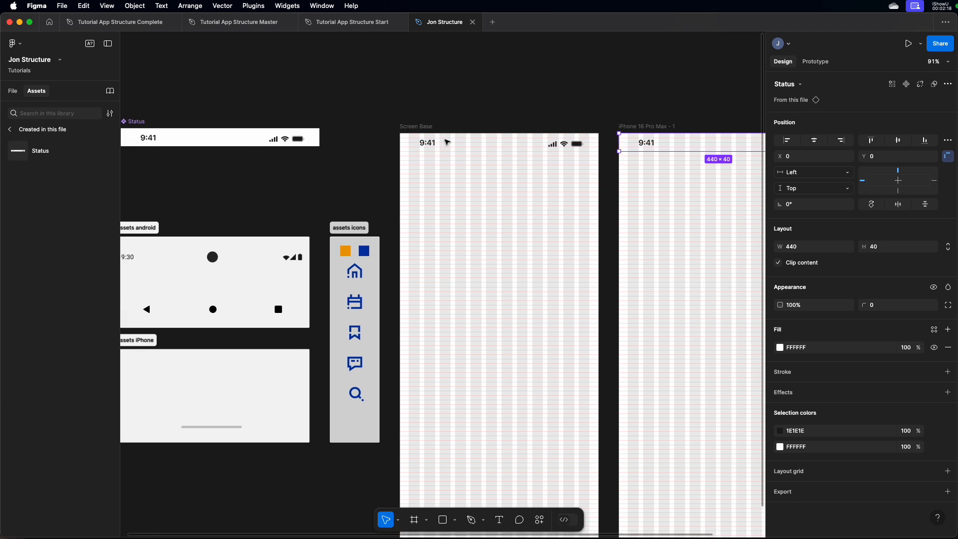
scroll(446, 142, "left", 3)
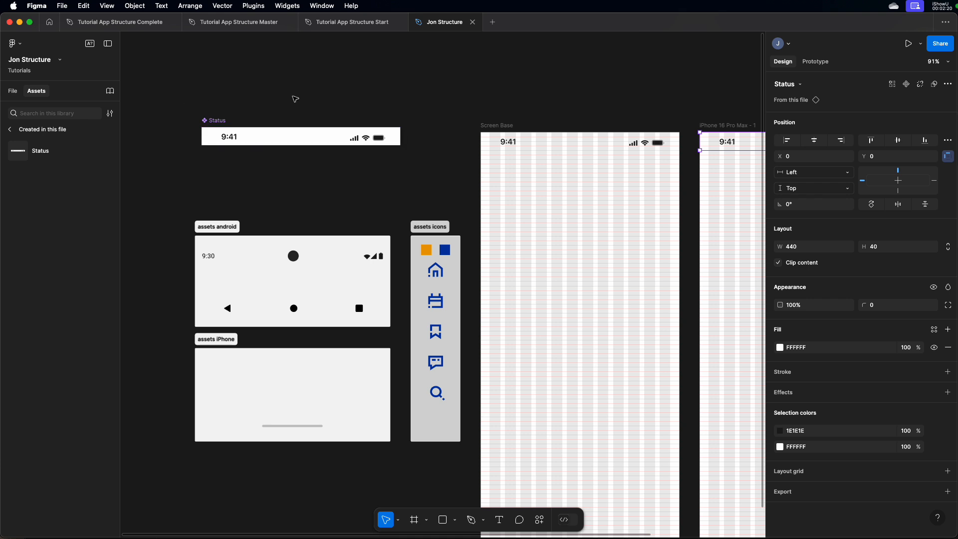
left_click(227, 139)
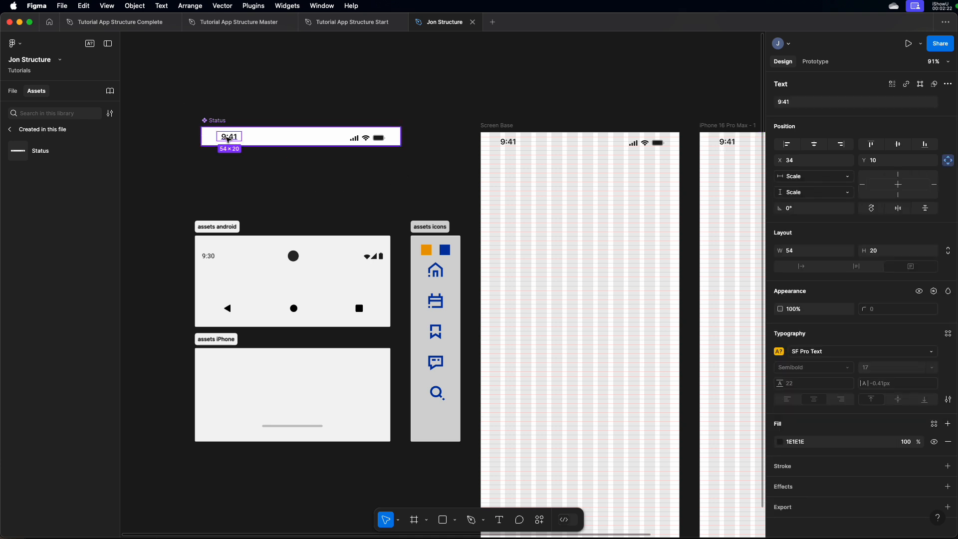
left_click(354, 140)
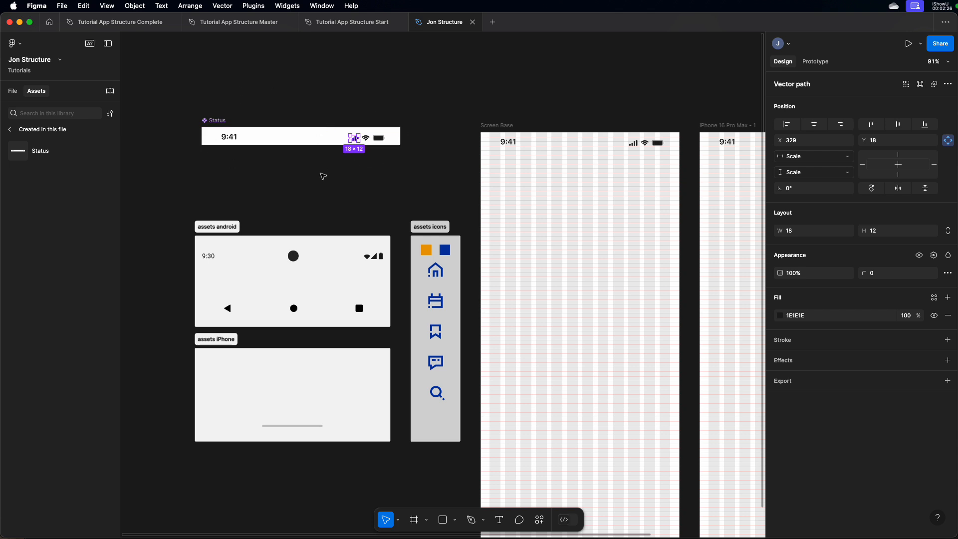
left_click(231, 143)
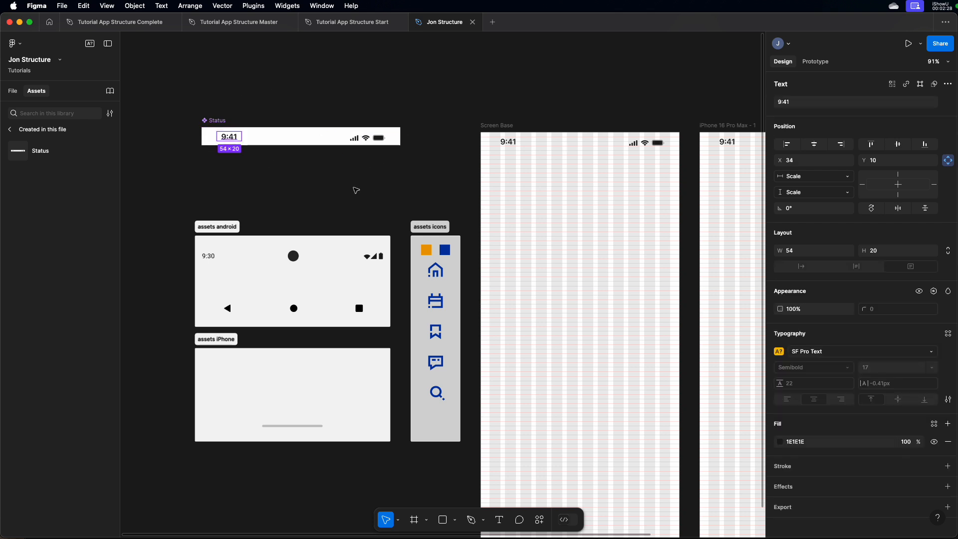
left_click(783, 442)
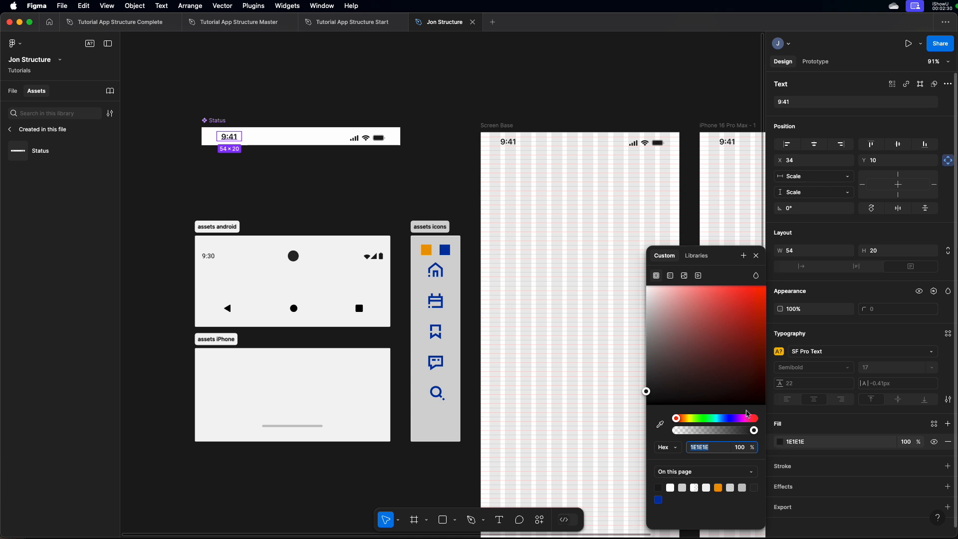
left_click(754, 304)
left_click_drag(756, 302, 756, 297)
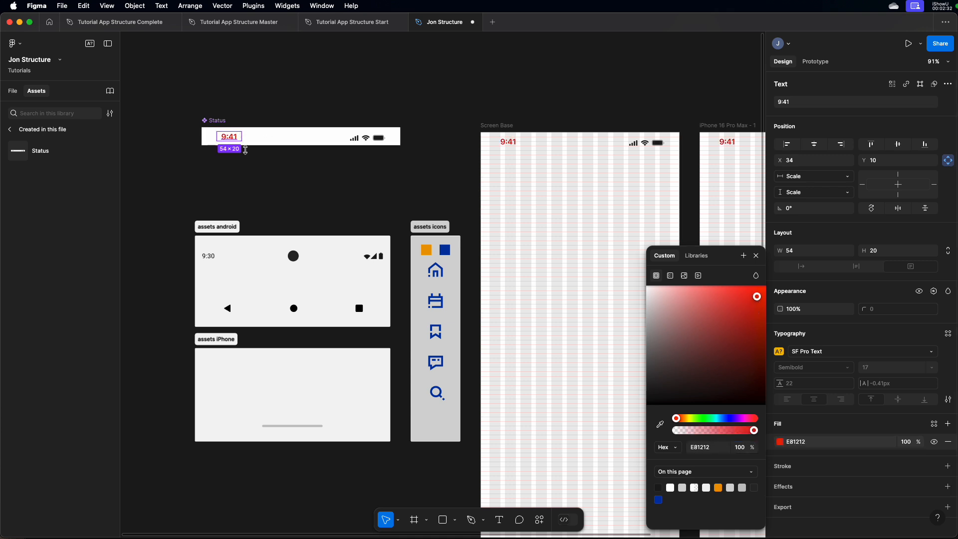
Check the time colour in both Status instances, return to the main component, and enable the 1x pixel preview.
scroll(323, 164, "right", 5)
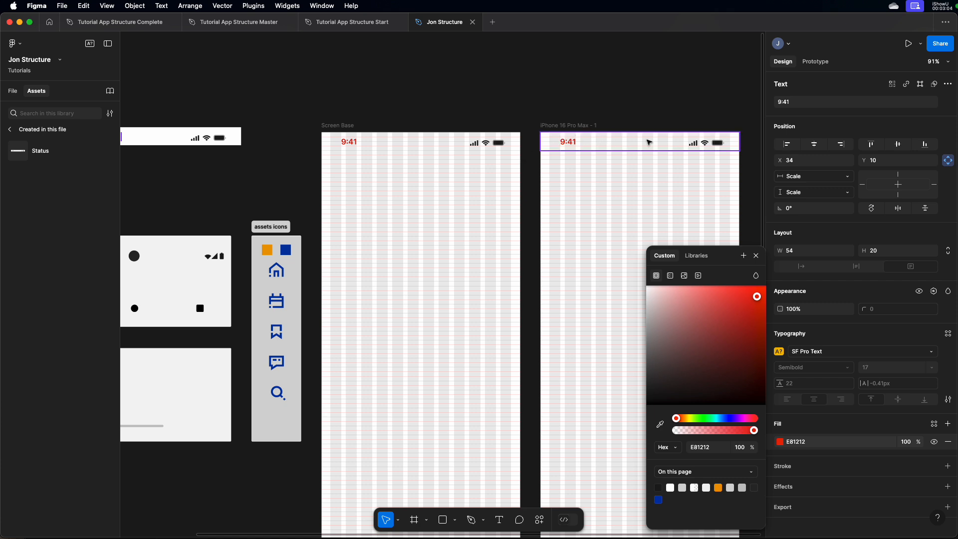
scroll(515, 147, "left", 10)
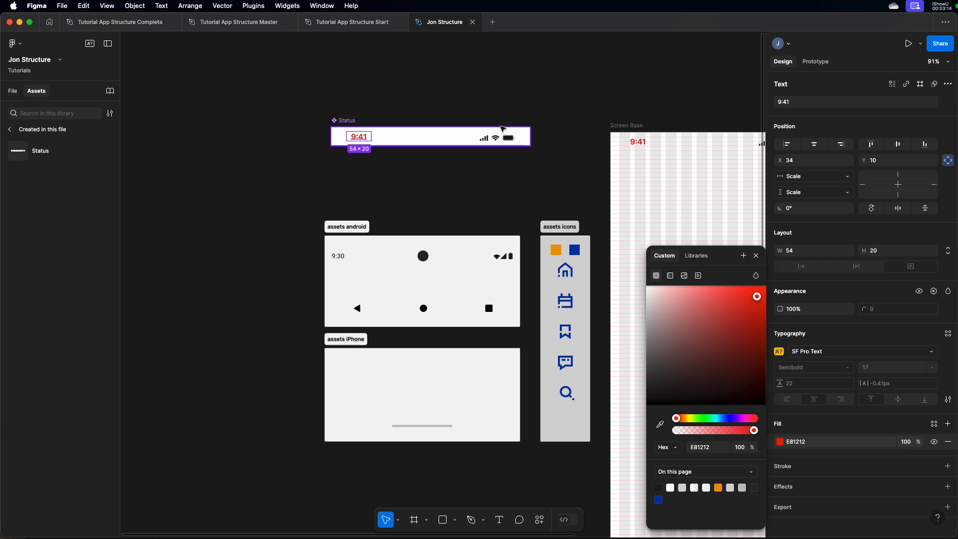
key("alt")
key("ctrl+p")
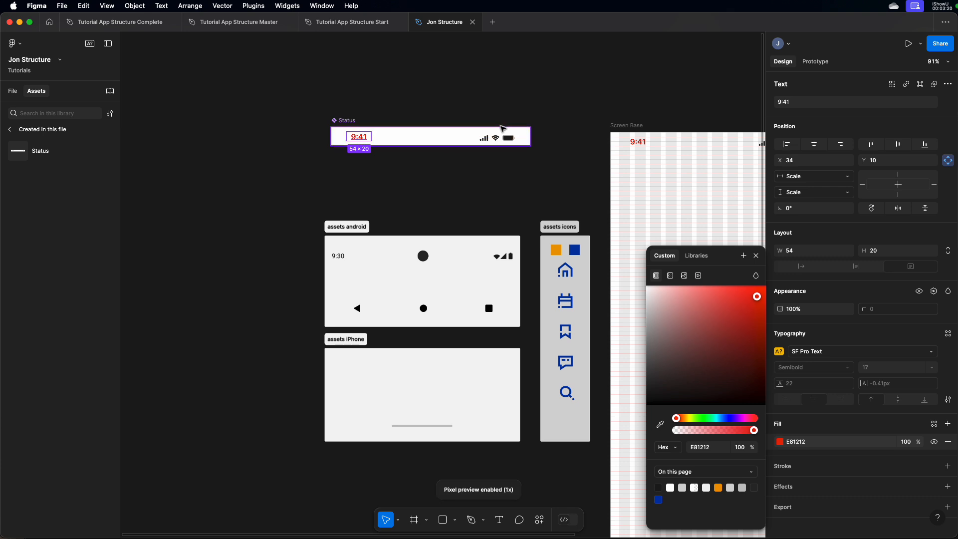